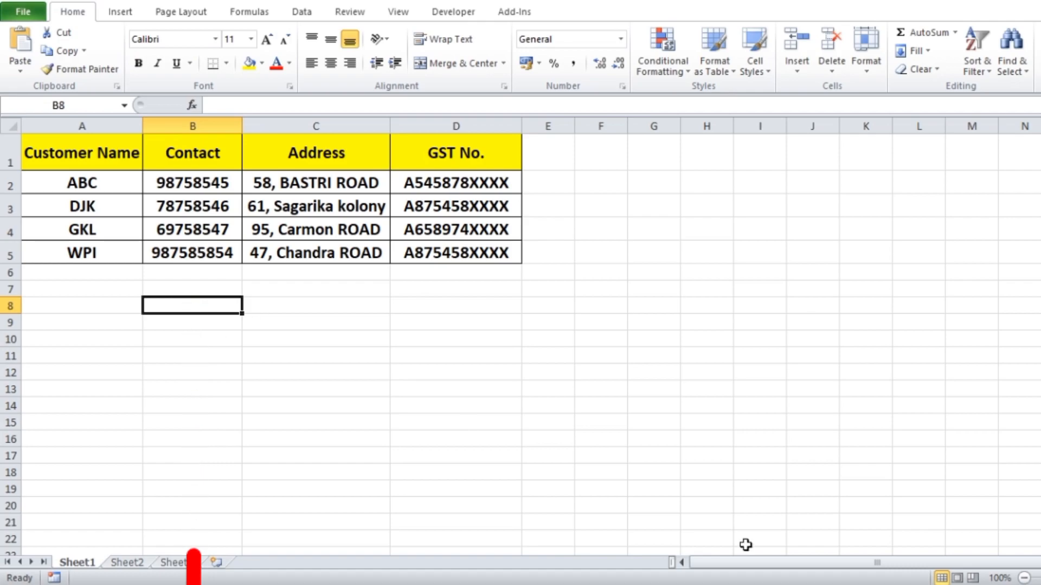
- In the Invoice workbook's Contact cell B6, start a VLOOKUP formula using the customer name in B5 as the lookup value
{"action": "left_click", "coordinate": [704, 584]}
{"action": "left_click", "coordinate": [553, 543]}
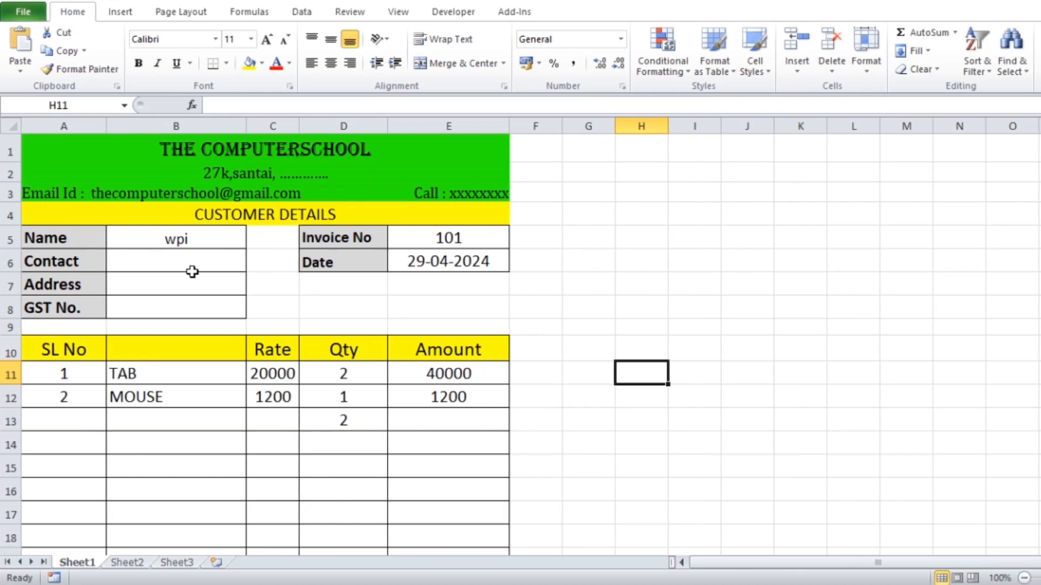
{"action": "left_click", "coordinate": [182, 272]}
{"action": "type", "text": "="}
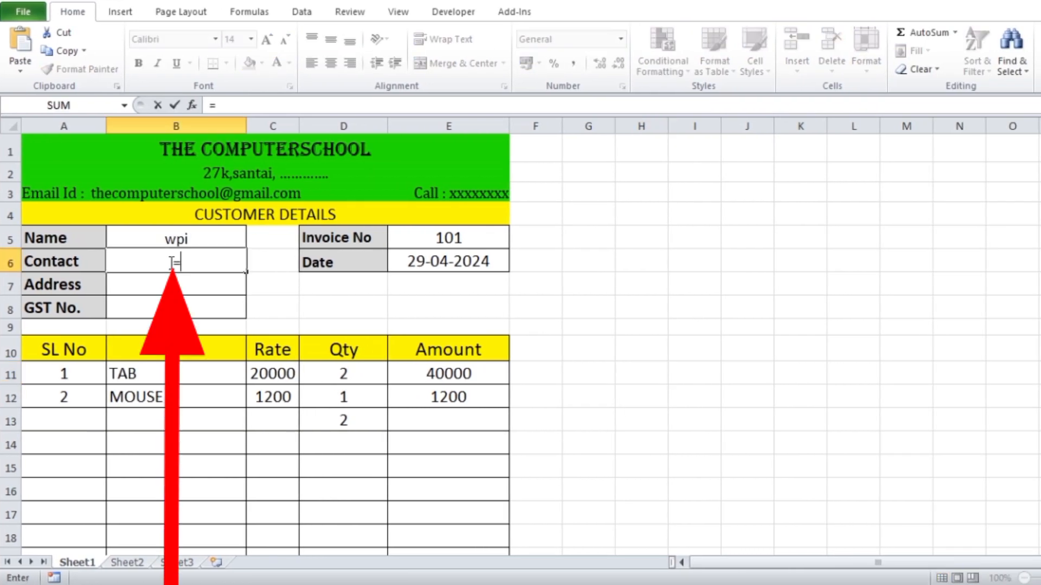
{"action": "type", "text": "vlo"}
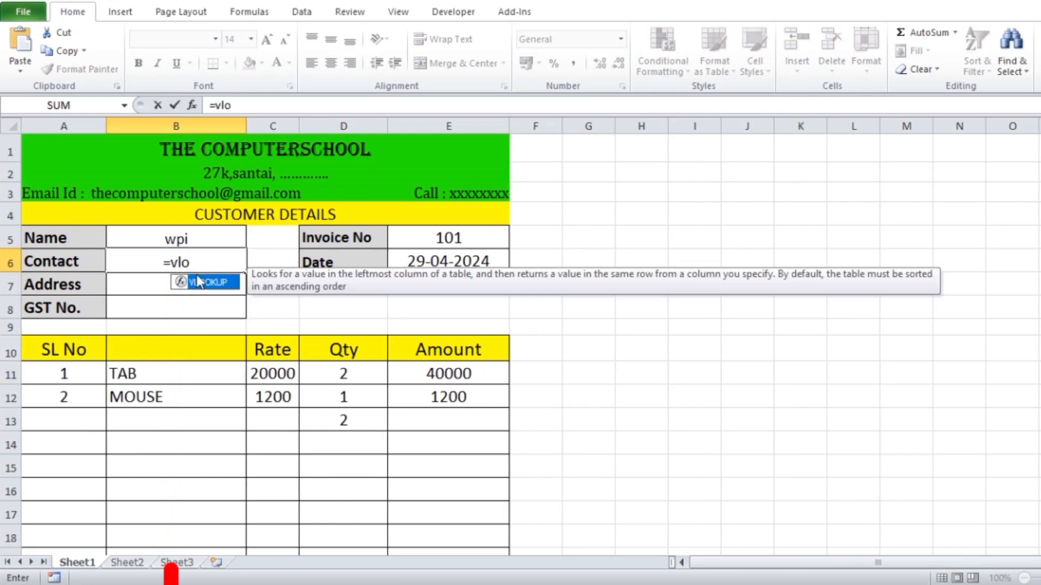
{"action": "double_click", "coordinate": [212, 282]}
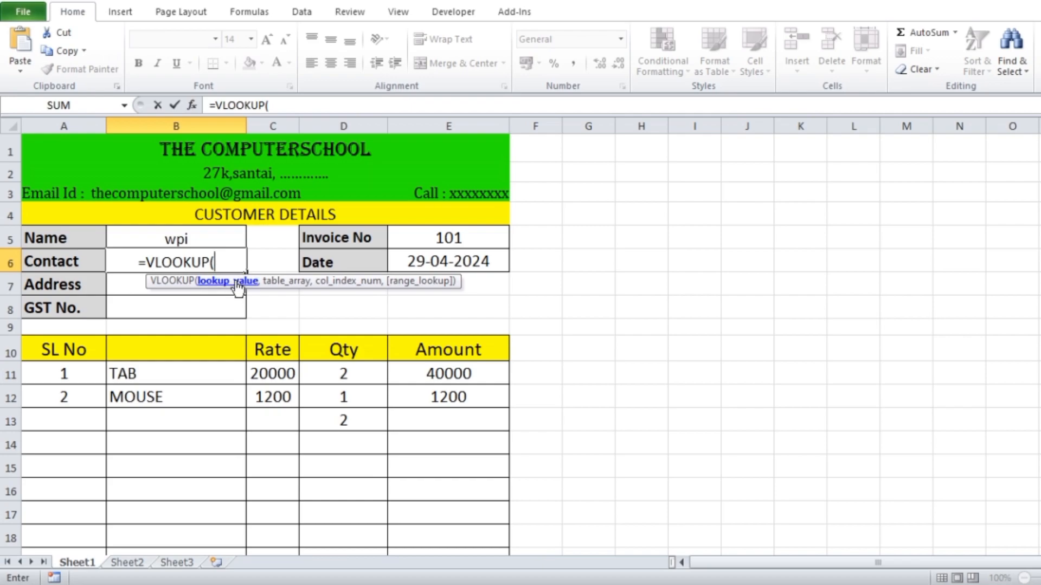
{"action": "left_click", "coordinate": [195, 239]}
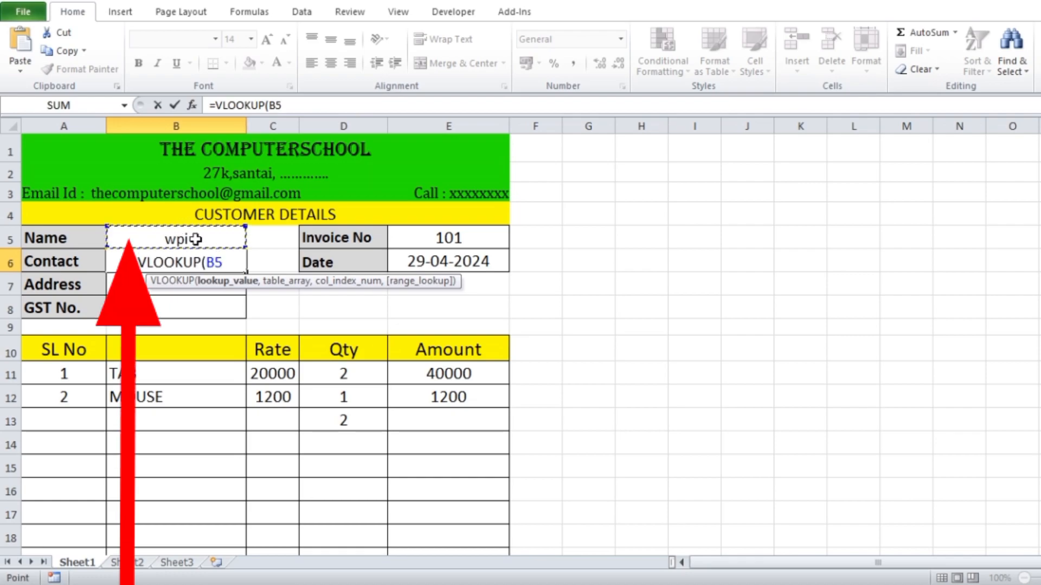
{"action": "type", "text": ","}
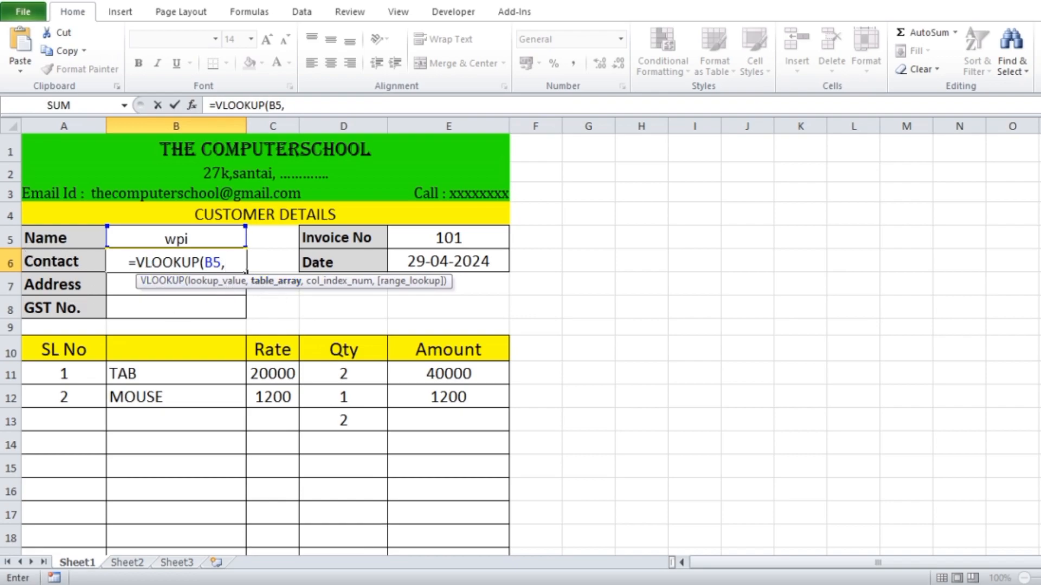
- Complete the Contact lookup with range $A$1:$D$5 on Sheet1 of Customer Name.xlsx, column index 2 and range lookup 0
{"action": "mouse_move", "coordinate": [704, 584]}
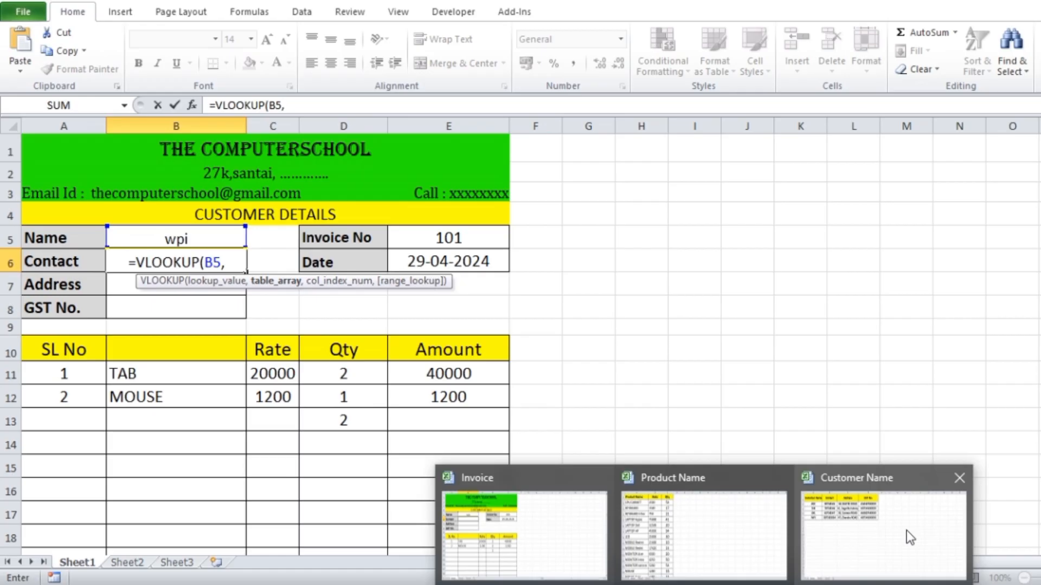
{"action": "left_click", "coordinate": [906, 530]}
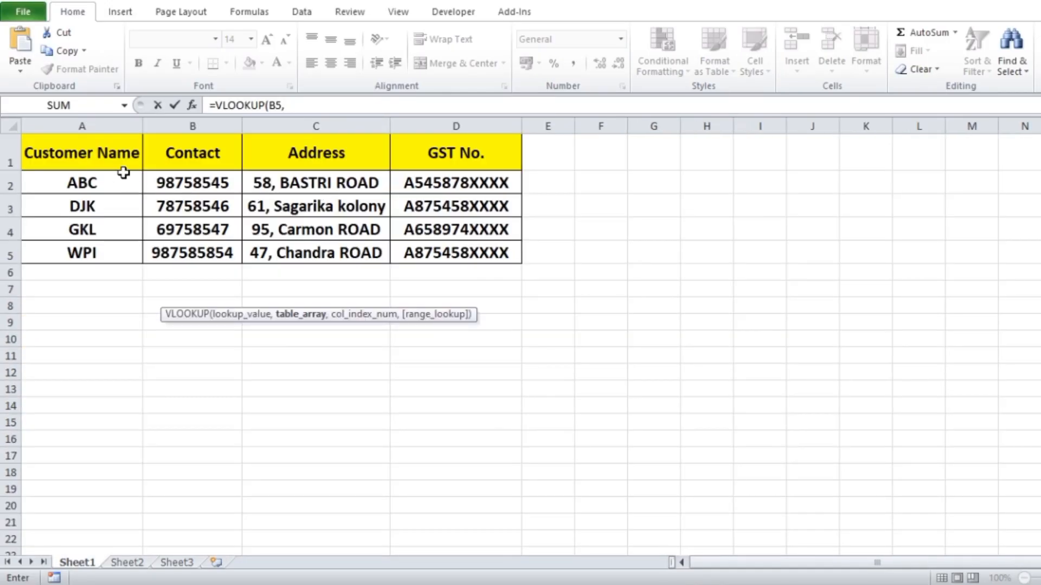
{"action": "left_click_drag", "start_coordinate": [63, 157], "coordinate": [466, 253]}
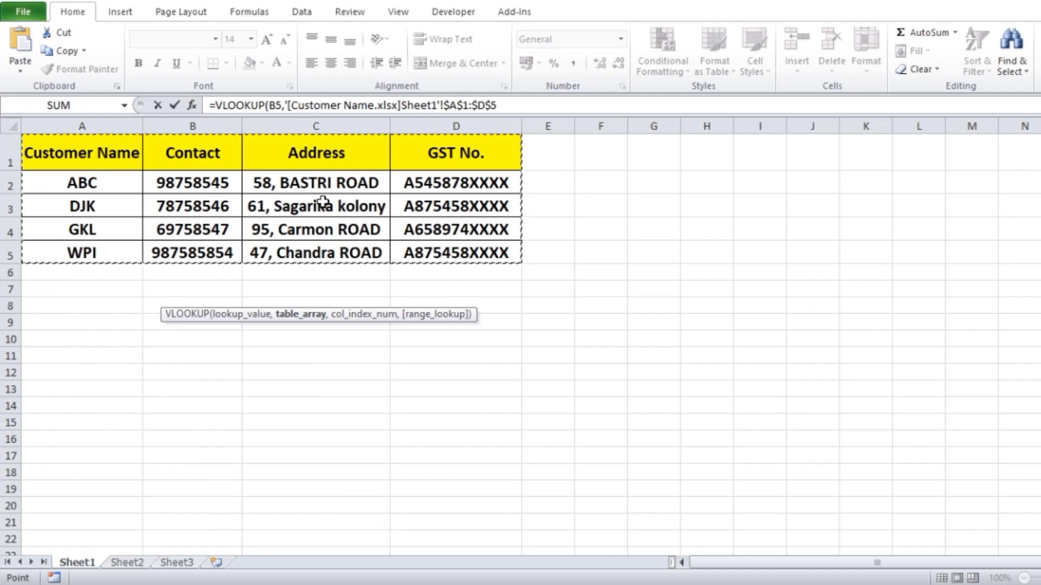
{"action": "type", "text": ","}
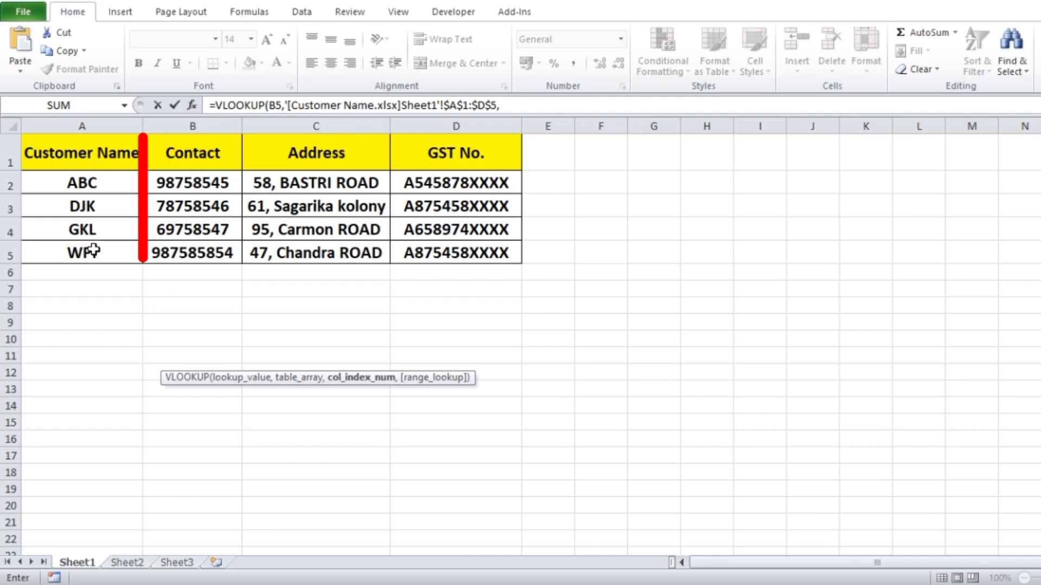
{"action": "left_click", "coordinate": [509, 103]}
{"action": "type", "text": "2,"}
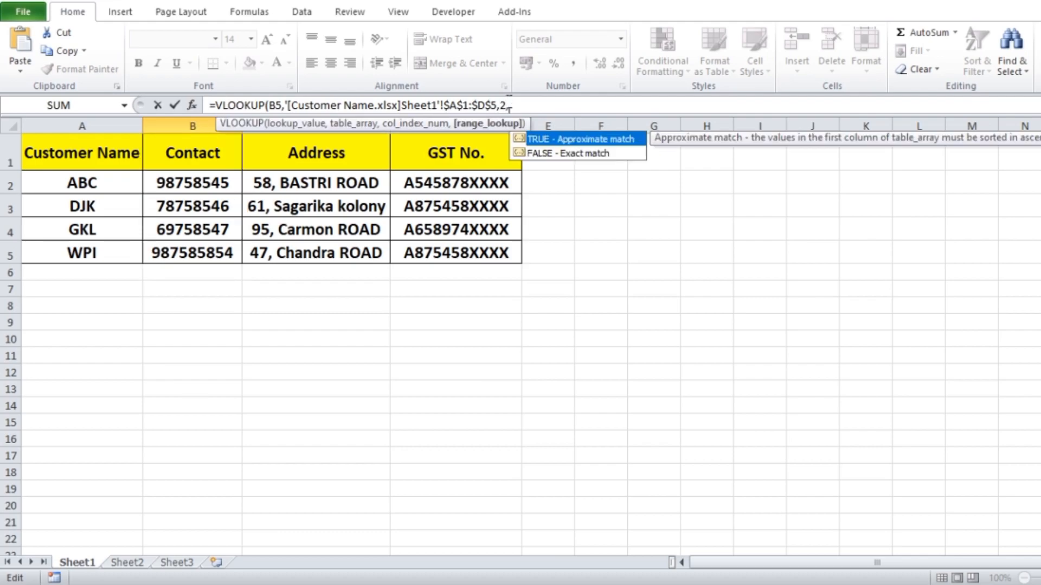
{"action": "type", "text": "0)"}
{"action": "key", "text": "Return"}
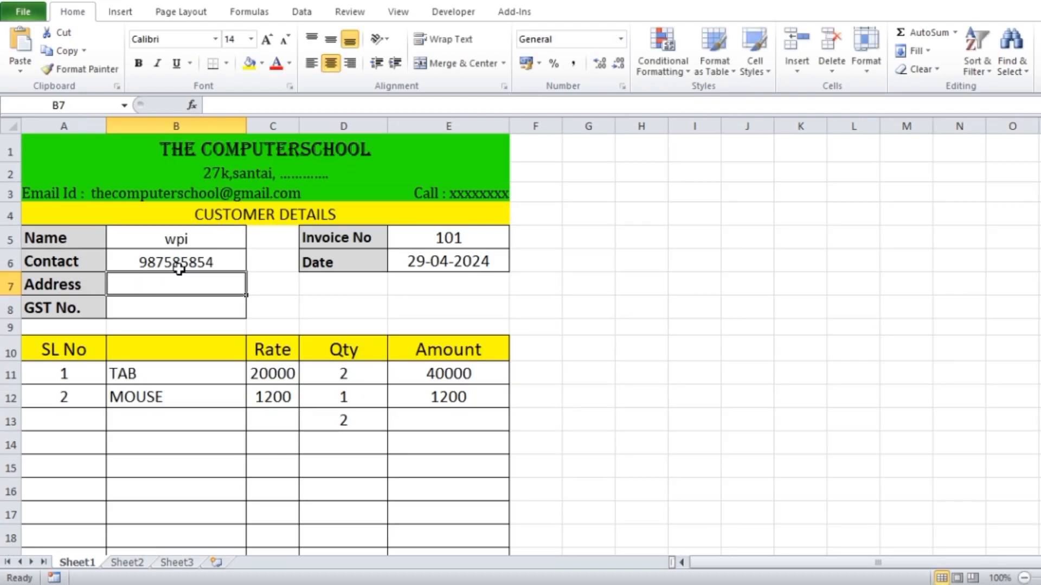
- Copy the Contact lookup formula into the Address cell B7 and set its column index to 3
{"action": "double_click", "coordinate": [200, 263]}
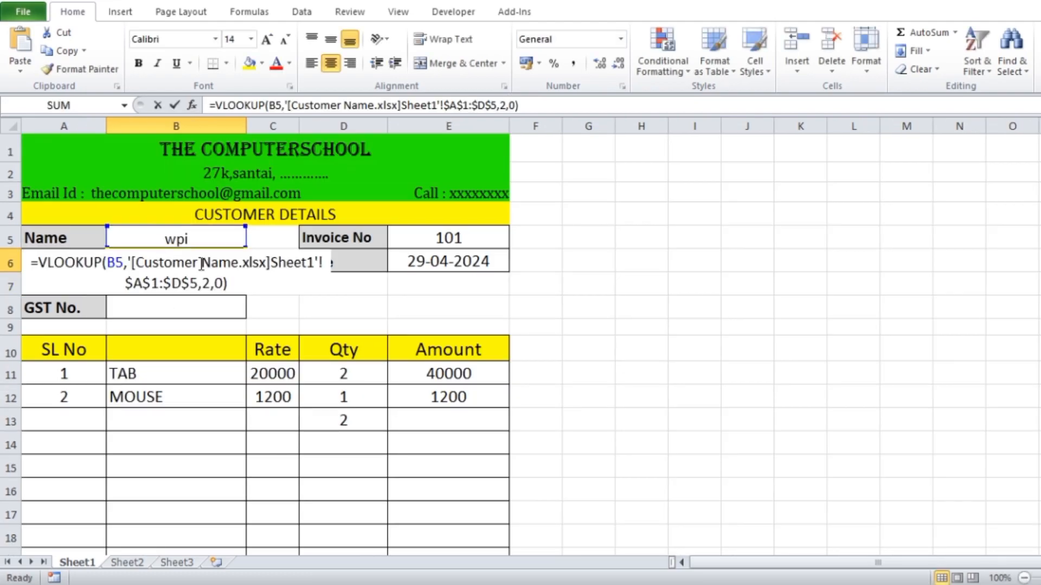
{"action": "left_click_drag", "start_coordinate": [32, 264], "coordinate": [250, 286]}
{"action": "key", "text": "ctrl+c"}
{"action": "key", "text": "Return"}
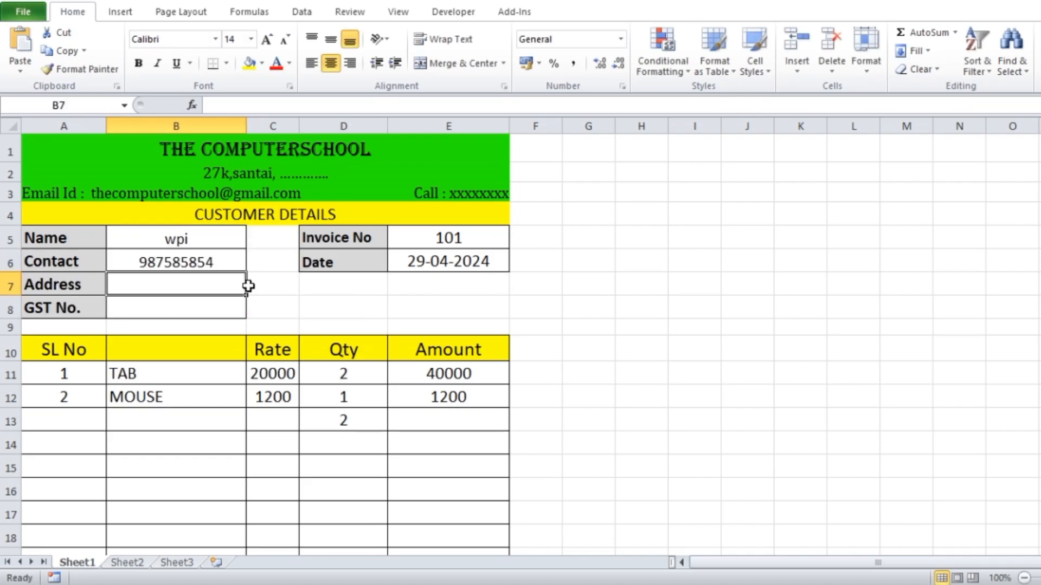
{"action": "double_click", "coordinate": [175, 290]}
{"action": "key", "text": "ctrl+v"}
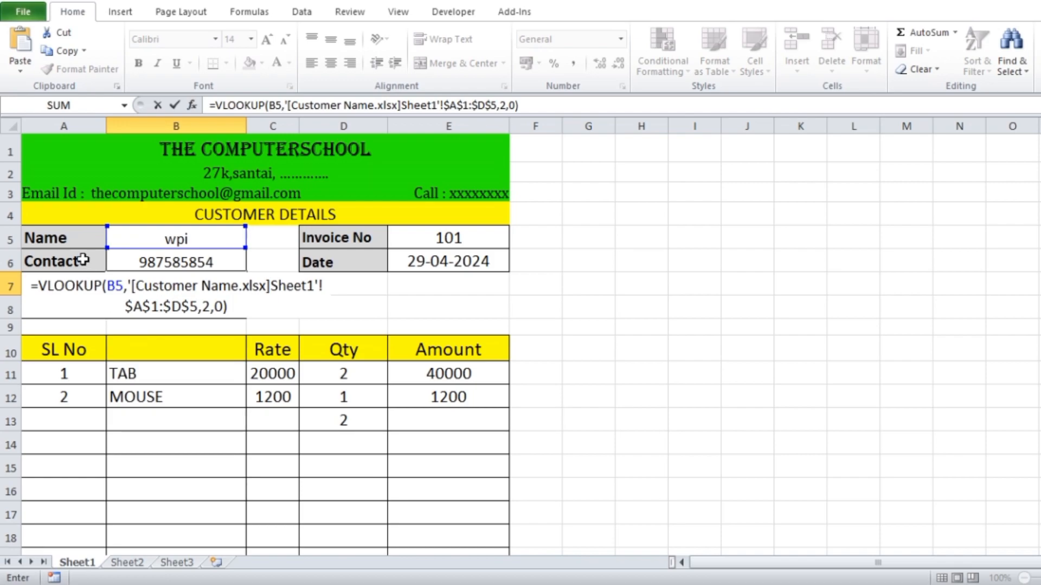
{"action": "left_click", "coordinate": [210, 304]}
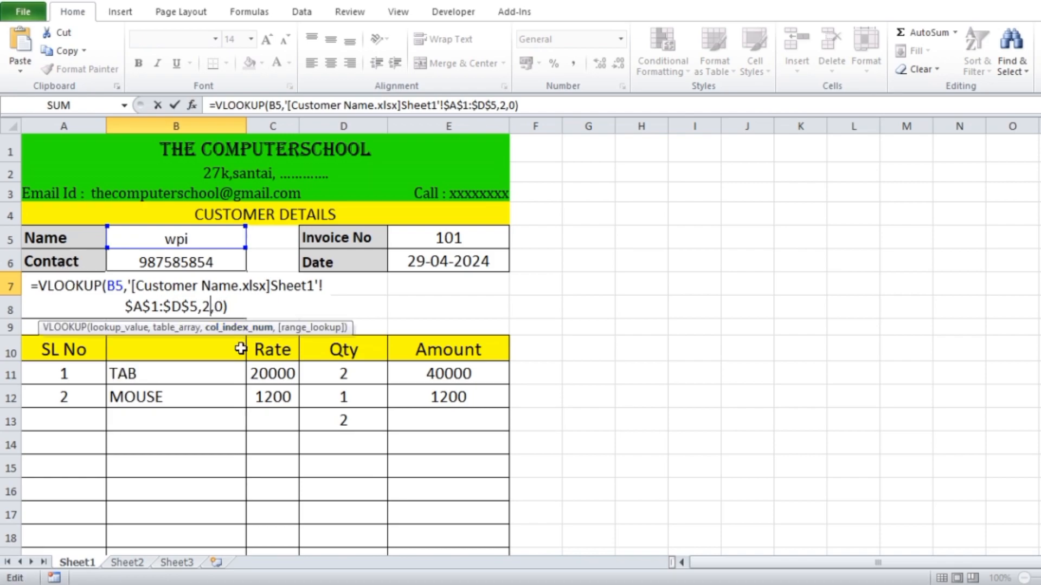
{"action": "key", "text": "BackSpace"}
{"action": "type", "text": "3"}
{"action": "key", "text": "Return"}
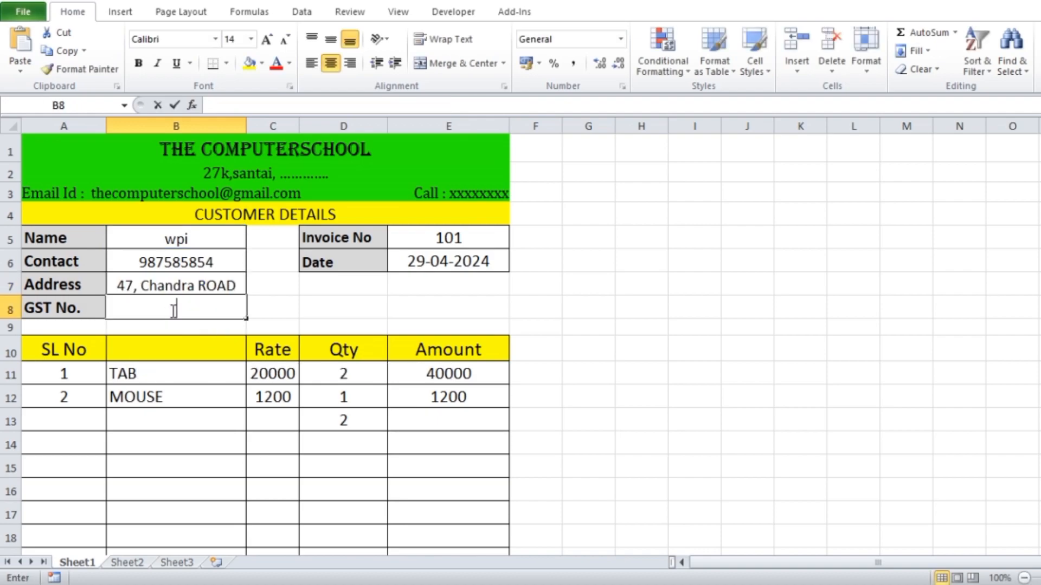
- Paste the copied lookup formula into the GST No. cell B8 and set its column index to 4
{"action": "double_click", "coordinate": [173, 311]}
{"action": "key", "text": "ctrl+v"}
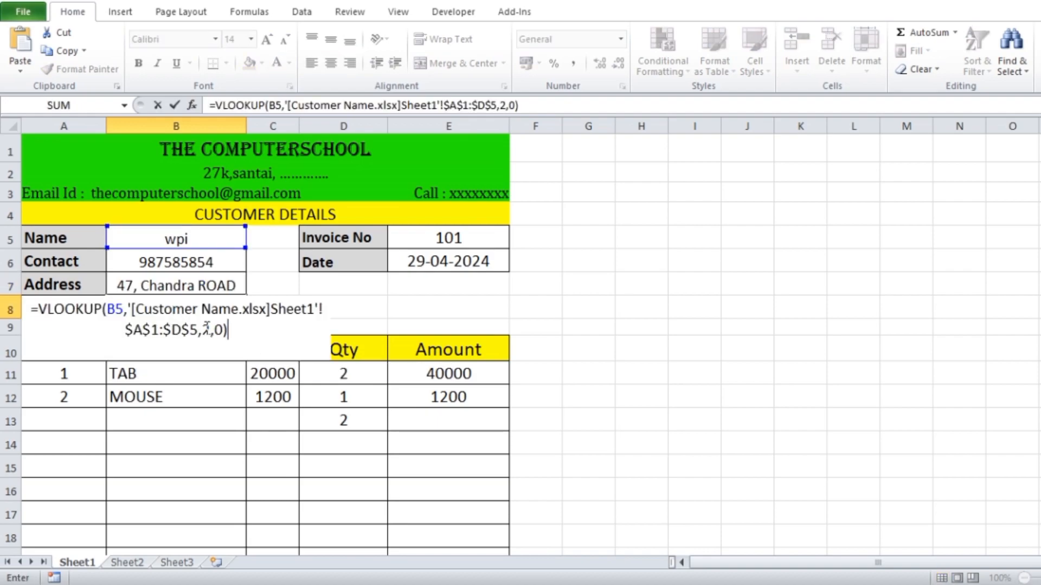
{"action": "left_click", "coordinate": [207, 329]}
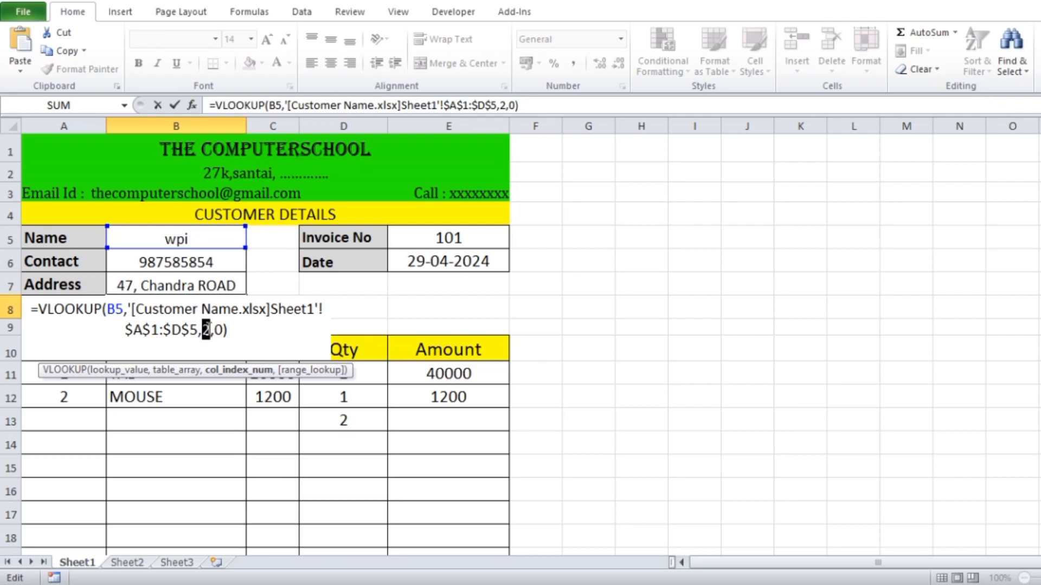
{"action": "type", "text": "4"}
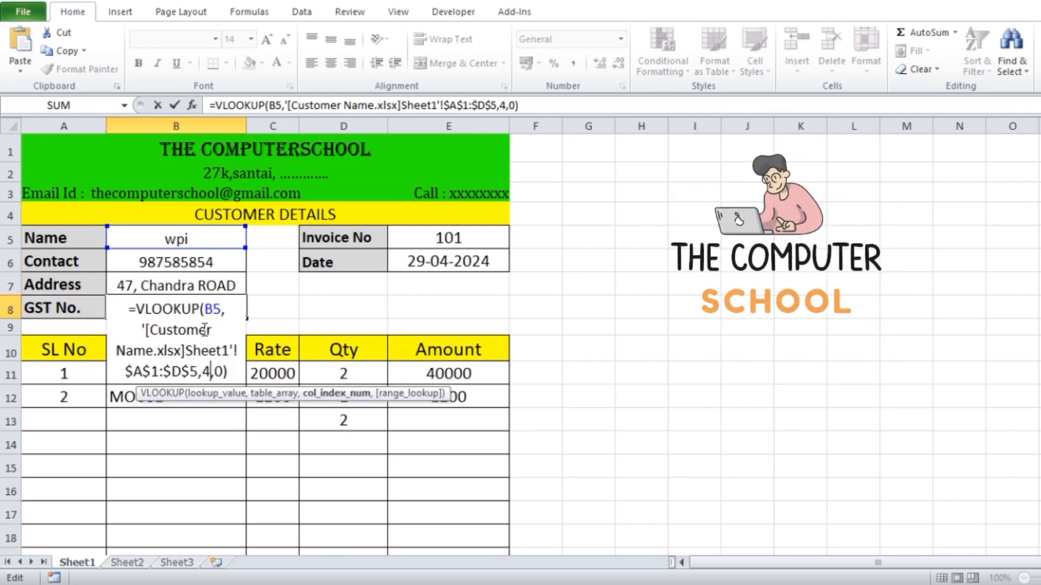
{"action": "key", "text": "Return"}
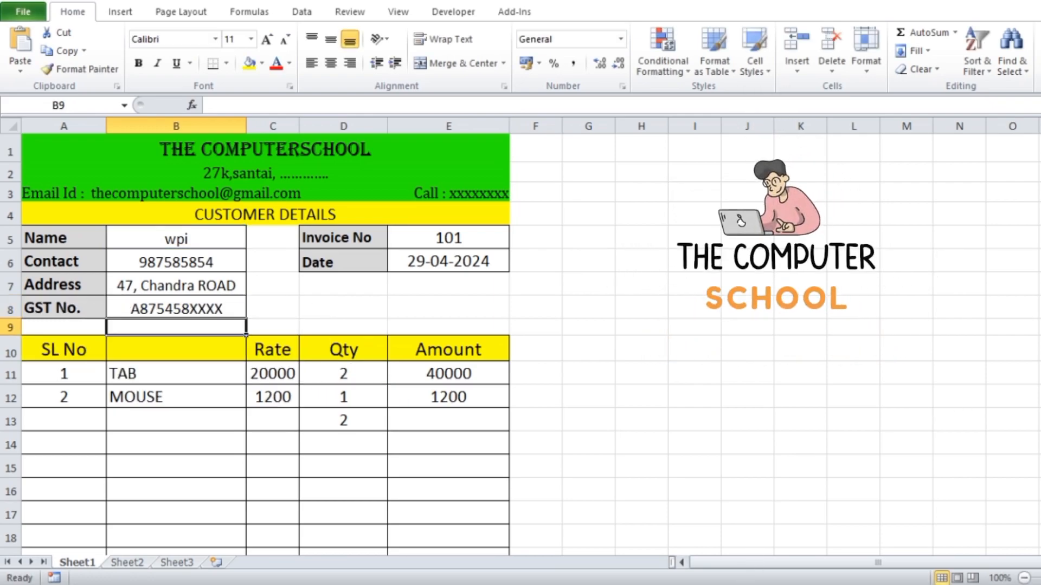
- Consult the customer list in the Customer Name workbook and change the invoice's Name cell B5 to ABC
{"action": "key", "text": "Up"}
{"action": "left_click", "coordinate": [870, 526]}
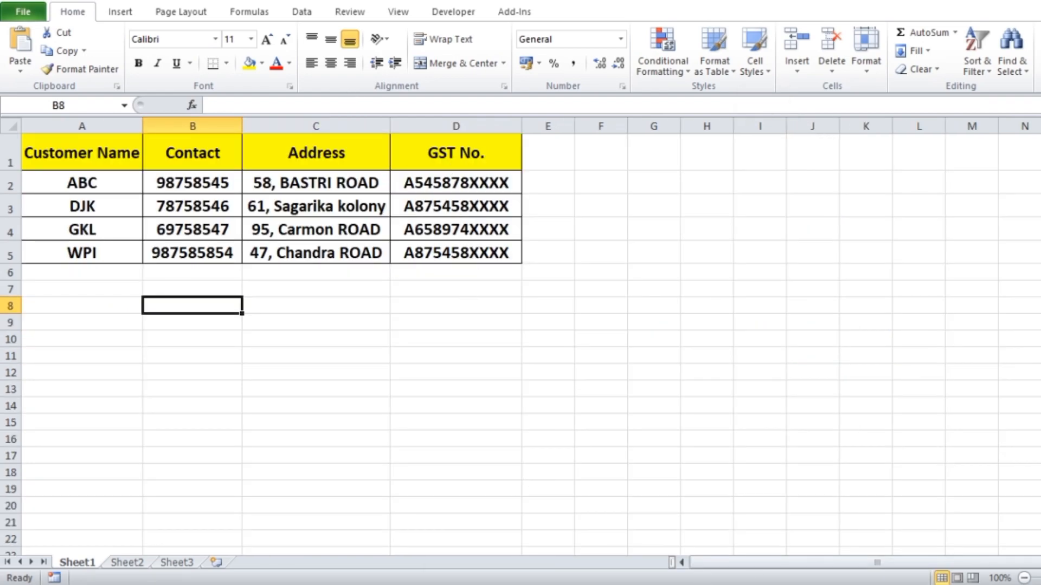
{"action": "left_click", "coordinate": [557, 541]}
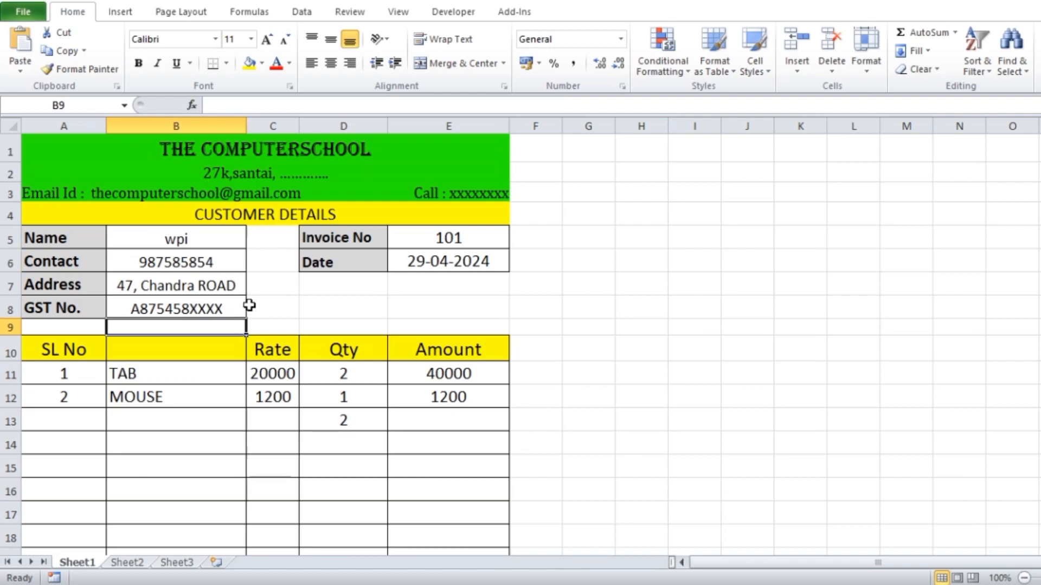
{"action": "left_click", "coordinate": [198, 239]}
{"action": "type", "text": "ABC"}
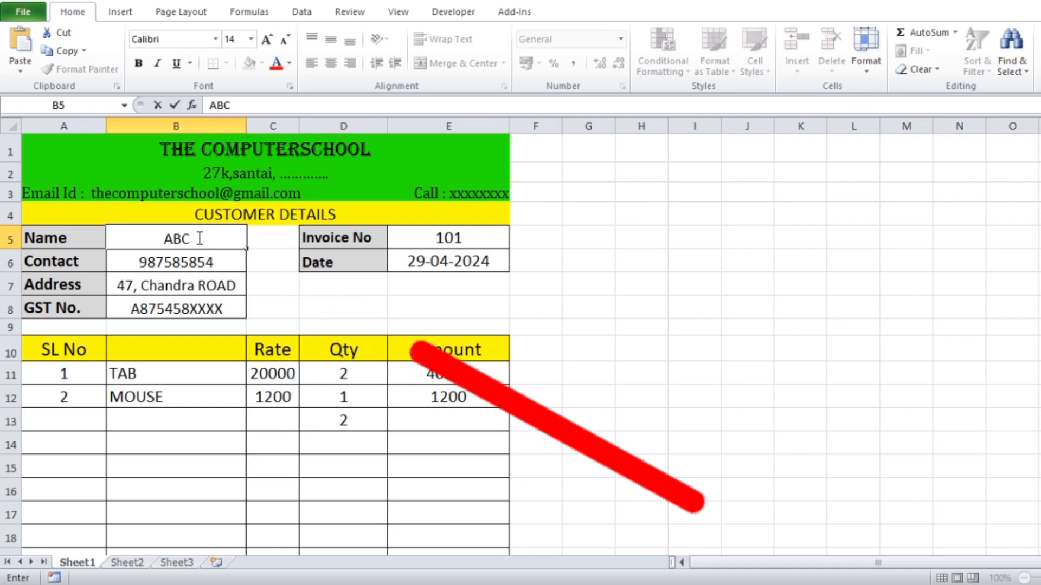
{"action": "left_click", "coordinate": [664, 304]}
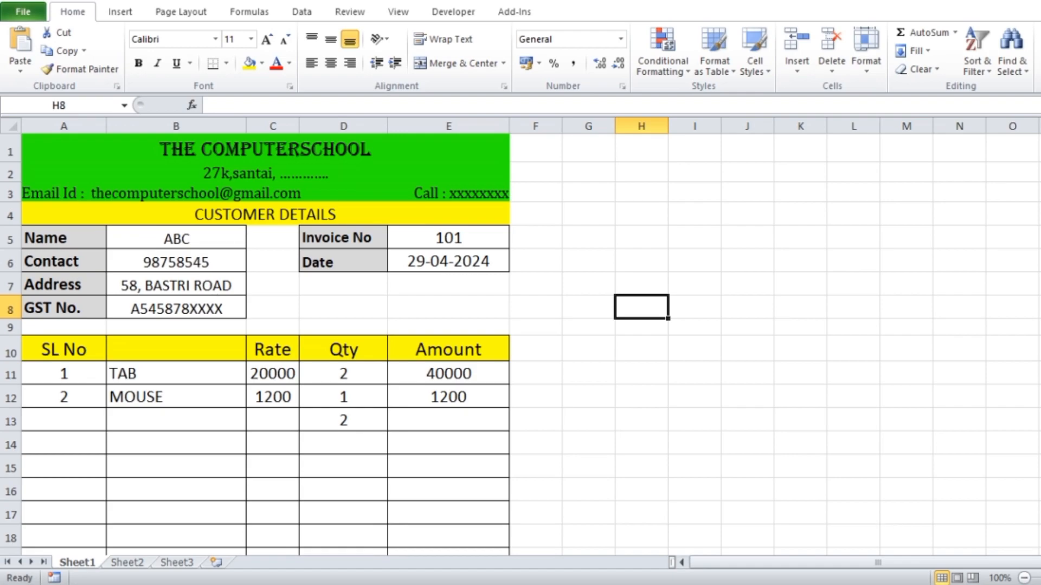
- Check ABC's record in the Customer Name workbook against the invoice's customer details
{"action": "left_click", "coordinate": [870, 520]}
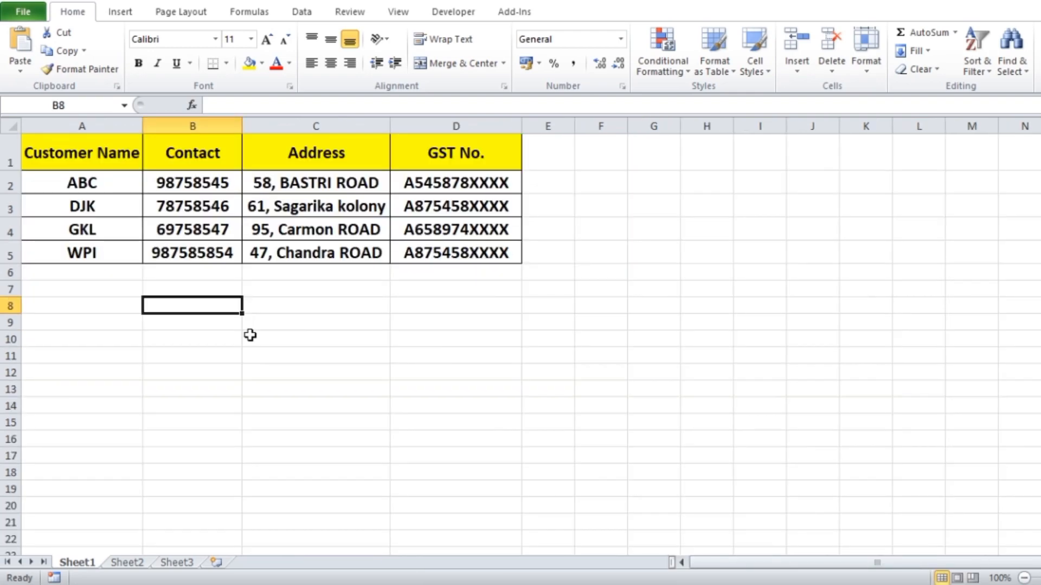
{"action": "left_click", "coordinate": [90, 188]}
{"action": "left_click", "coordinate": [212, 184]}
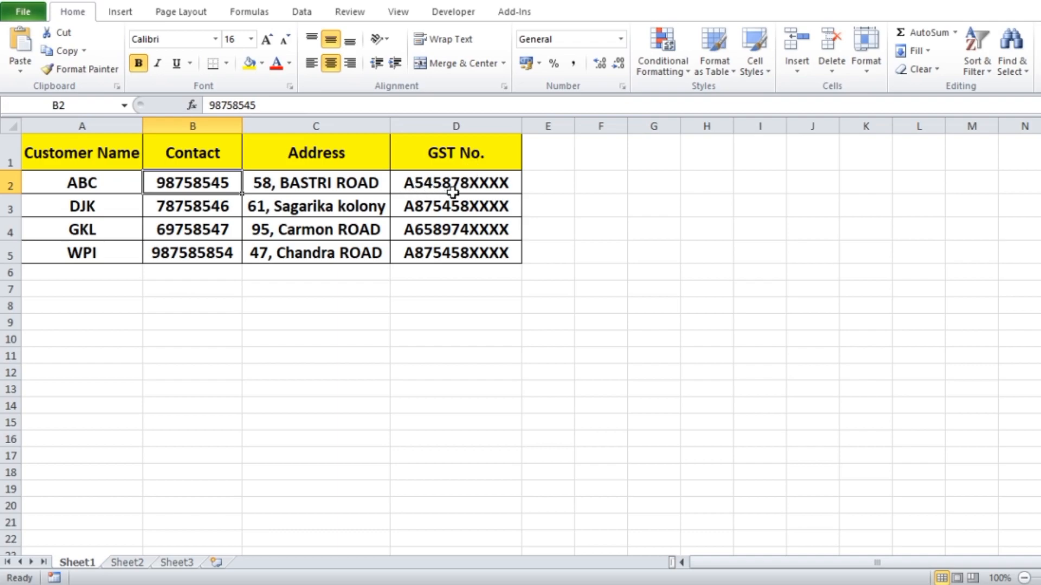
{"action": "left_click", "coordinate": [581, 564]}
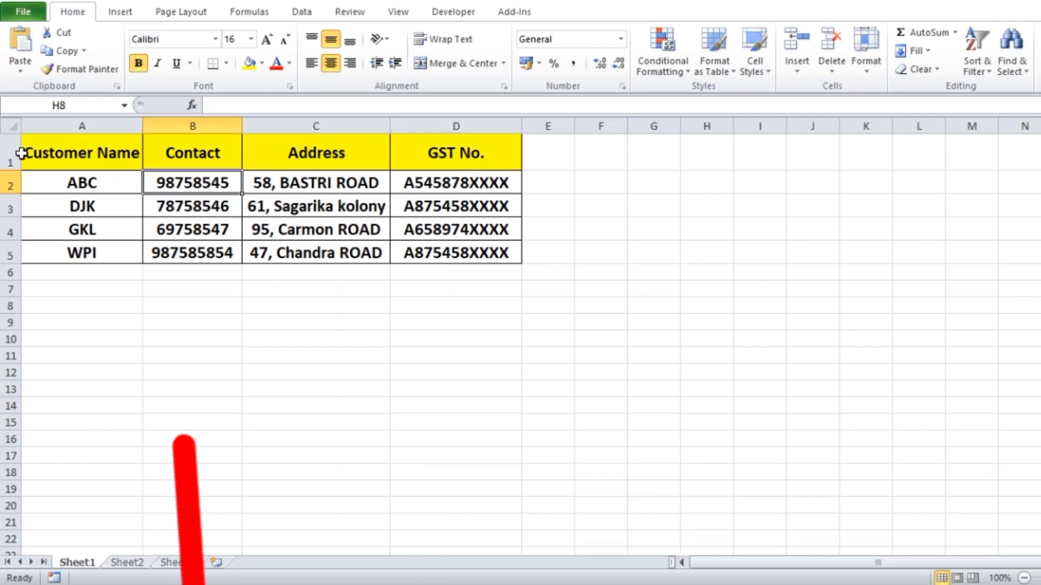
- Enter "Item name" as the column header in cell B10 of the invoice's item table
{"action": "scroll", "coordinate": [166, 308], "scroll_direction": "down", "scroll_amount": 1}
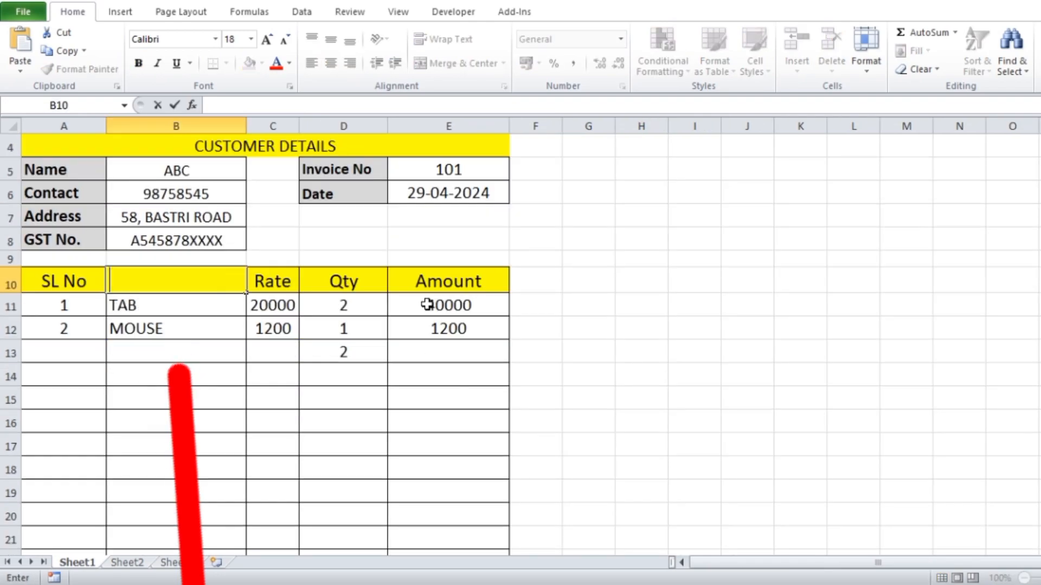
{"action": "left_click", "coordinate": [621, 352]}
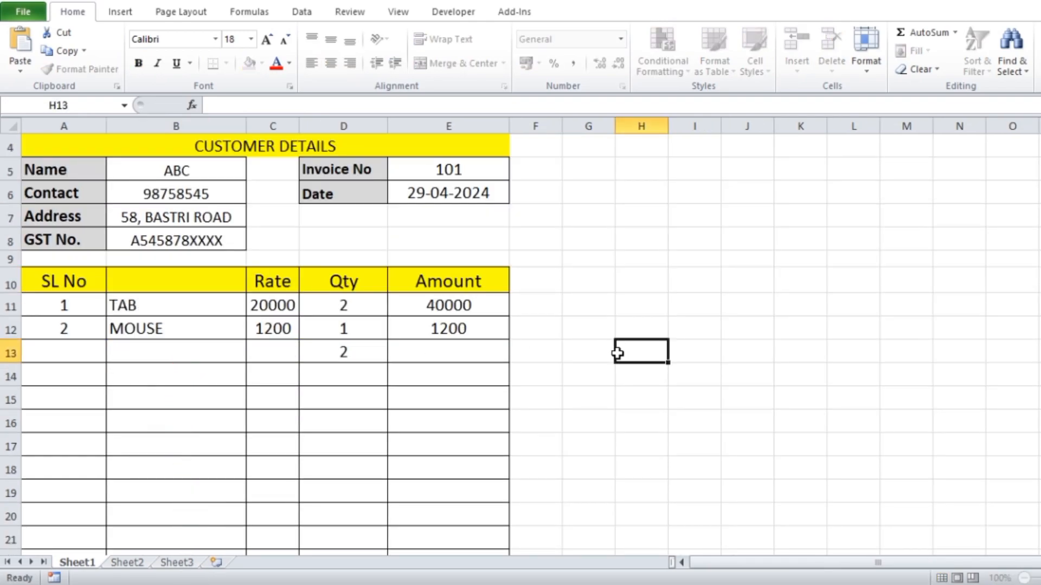
{"action": "left_click", "coordinate": [172, 280]}
{"action": "type", "text": "Item"}
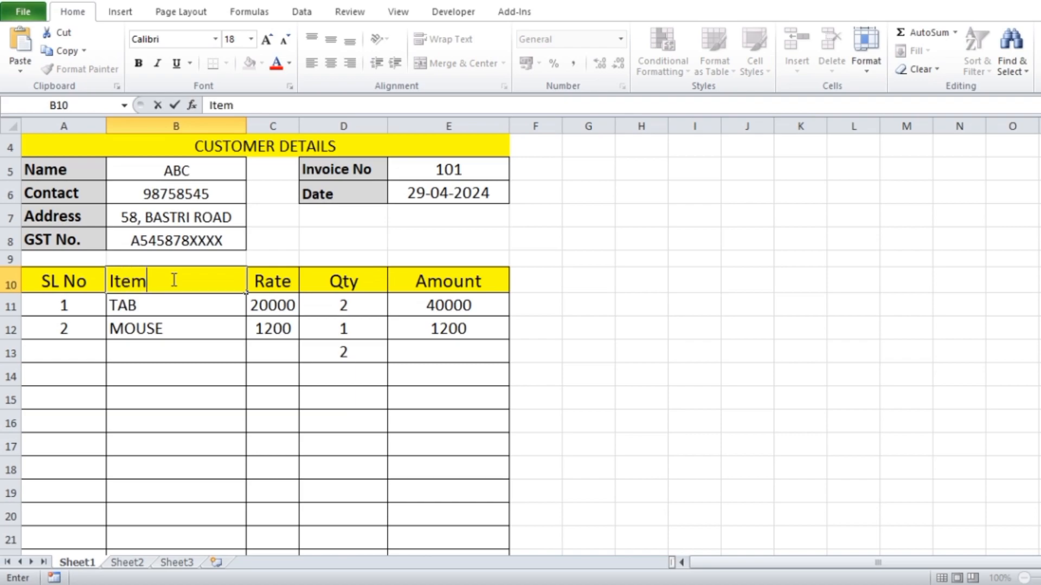
{"action": "type", "text": " name"}
{"action": "left_click", "coordinate": [728, 350]}
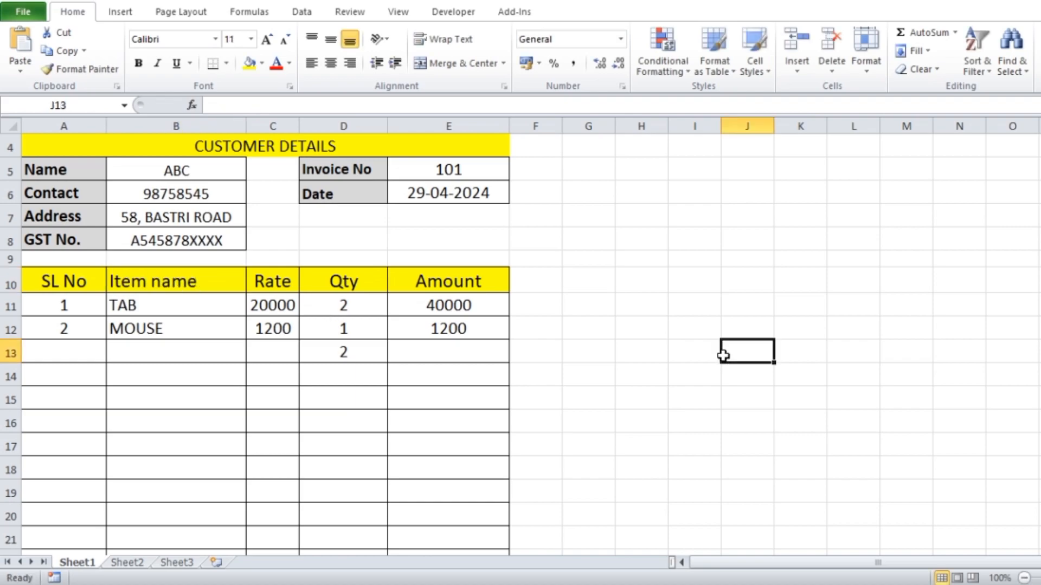
- Clear the Rate values for the TAB and MOUSE items in cells C11:C12
{"action": "left_click", "coordinate": [187, 303]}
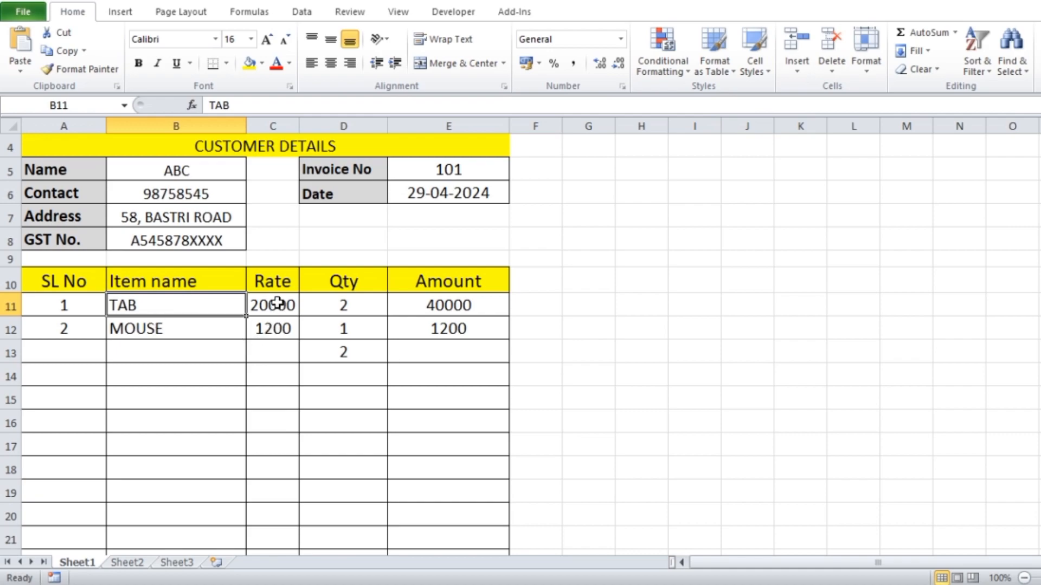
{"action": "left_click_drag", "start_coordinate": [278, 303], "coordinate": [276, 321]}
{"action": "key", "text": "Delete"}
{"action": "left_click", "coordinate": [789, 320]}
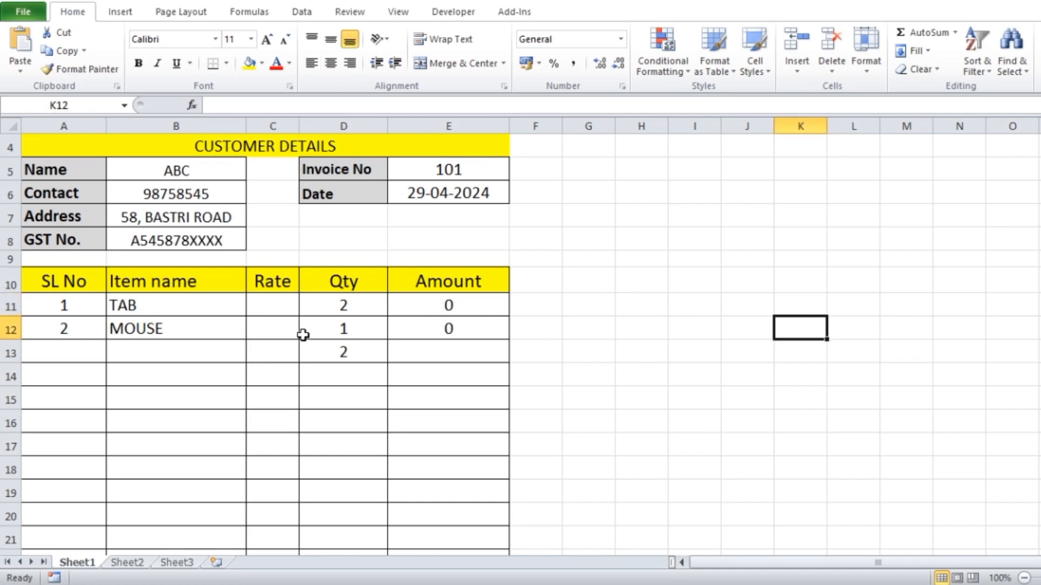
- Begin a VLOOKUP formula in Rate cell C11 of the invoice, using item name cell B11 as the lookup value
{"action": "left_click", "coordinate": [287, 313]}
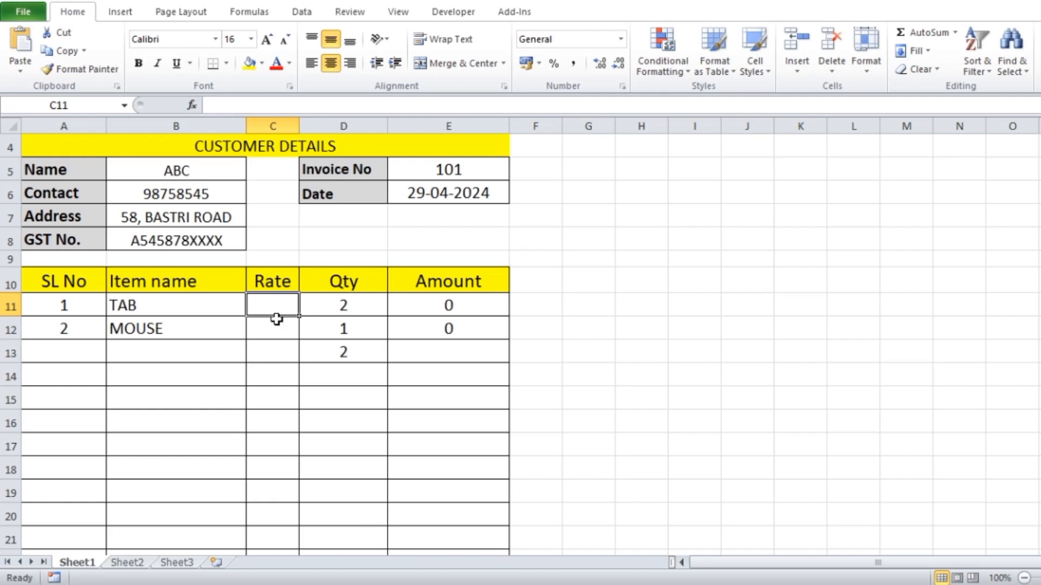
{"action": "type", "text": "=vloo"}
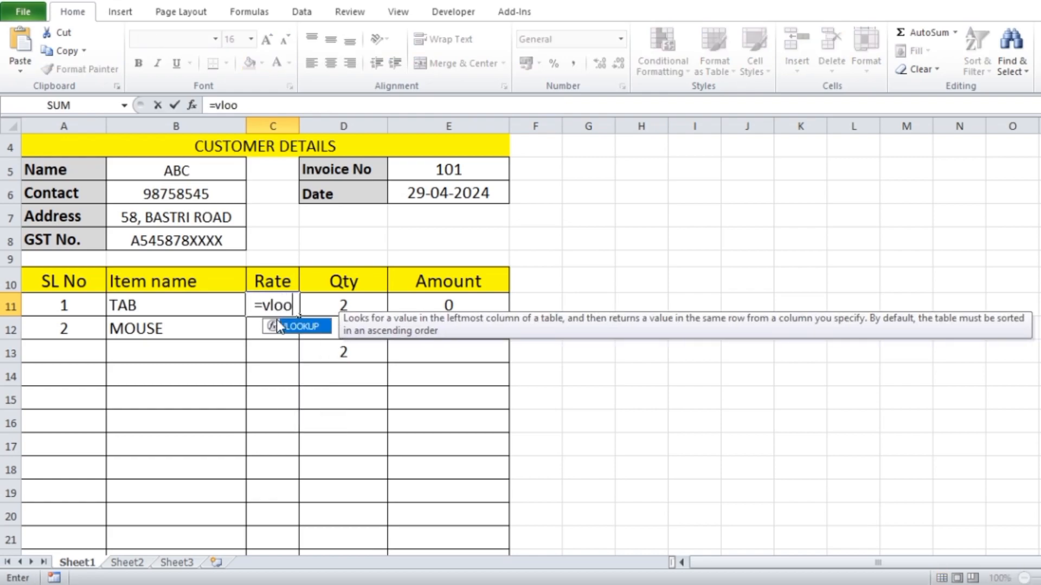
{"action": "double_click", "coordinate": [302, 326]}
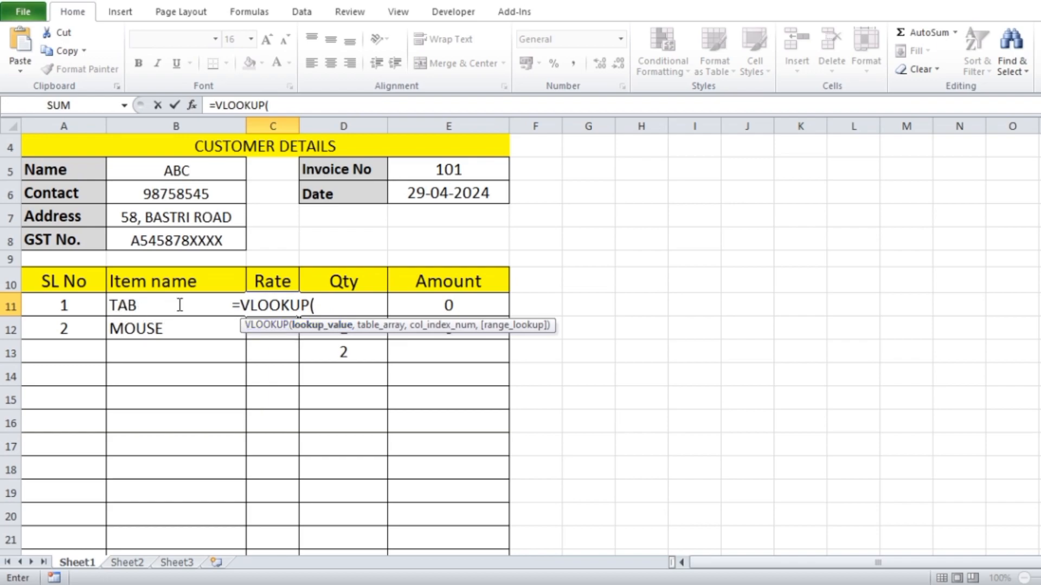
{"action": "left_click", "coordinate": [117, 308]}
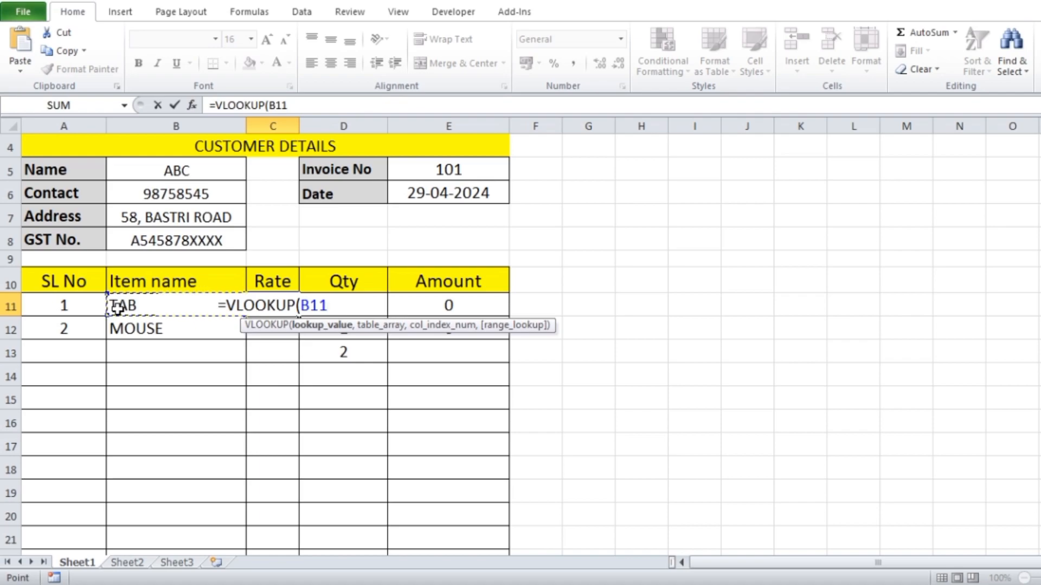
{"action": "type", "text": ","}
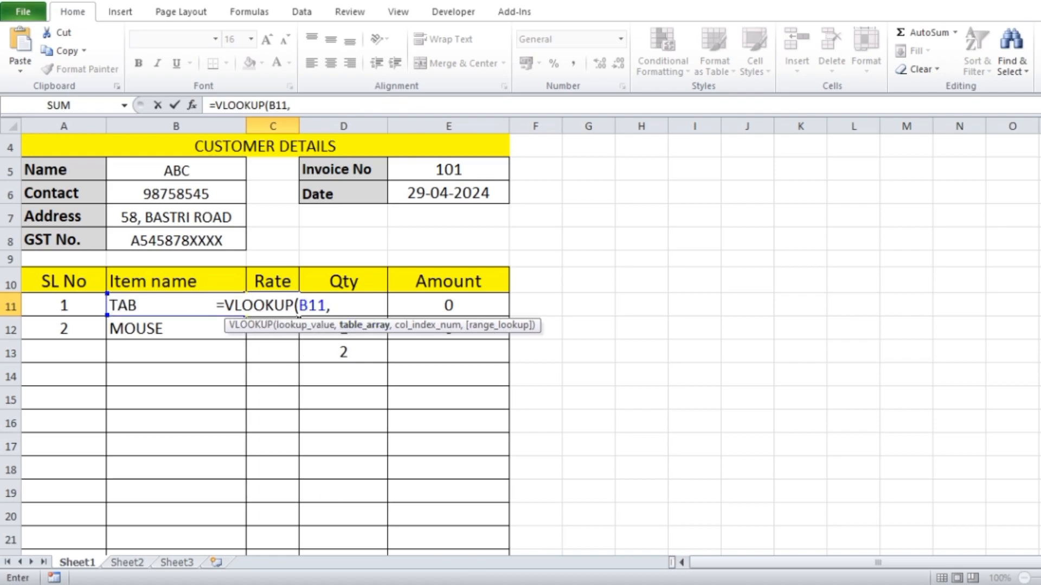
- Set the VLOOKUP's table array to A1:C17 on Sheet1 of the Product Name workbook, with only the row references locked (A$1:C$17)
{"action": "mouse_move", "coordinate": [704, 584]}
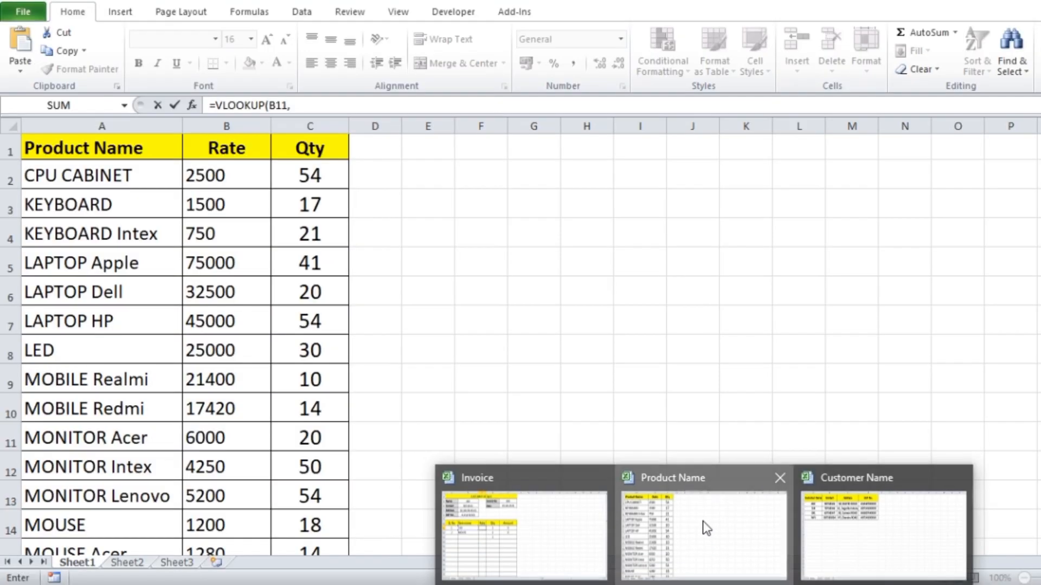
{"action": "left_click", "coordinate": [703, 522]}
{"action": "left_click_drag", "start_coordinate": [51, 155], "coordinate": [321, 502]}
{"action": "scroll", "coordinate": [412, 460], "scroll_direction": "up", "scroll_amount": 2}
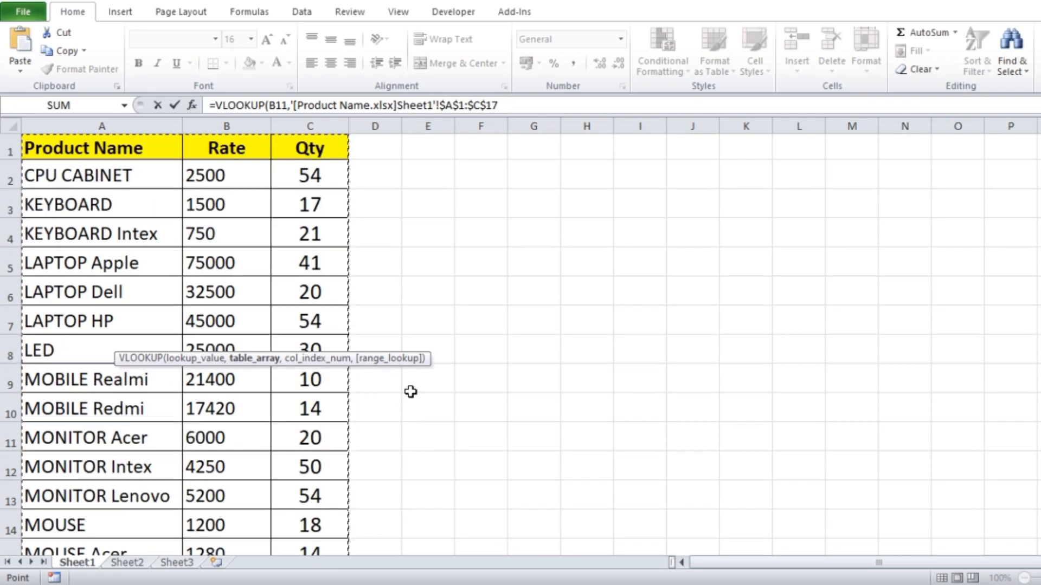
{"action": "key", "text": "F4"}
{"action": "type", "text": ","}
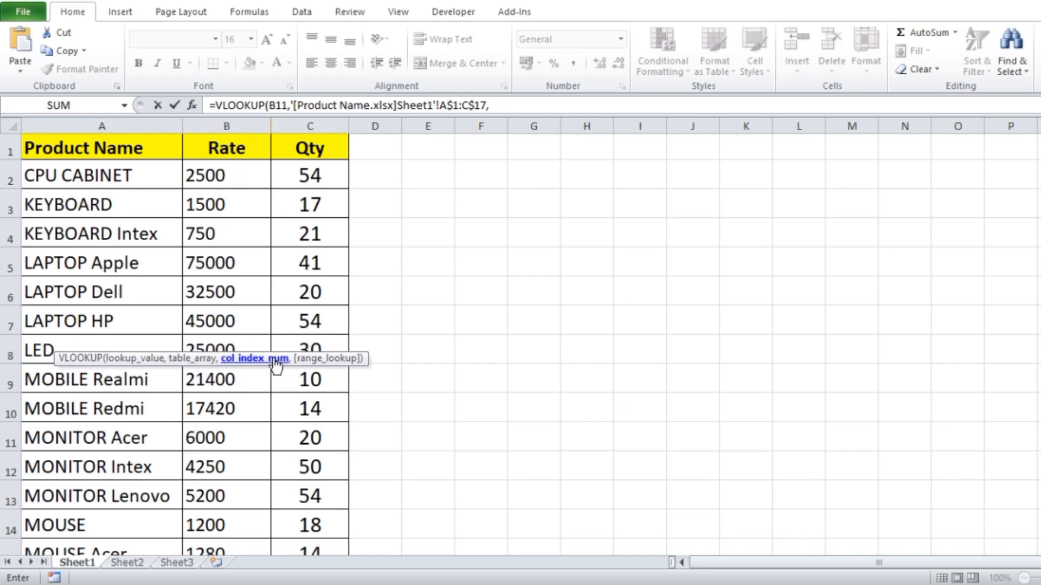
- Complete the VLOOKUP with column index 2 and range lookup 0, and enter the formula in C11
{"action": "type", "text": "2,"}
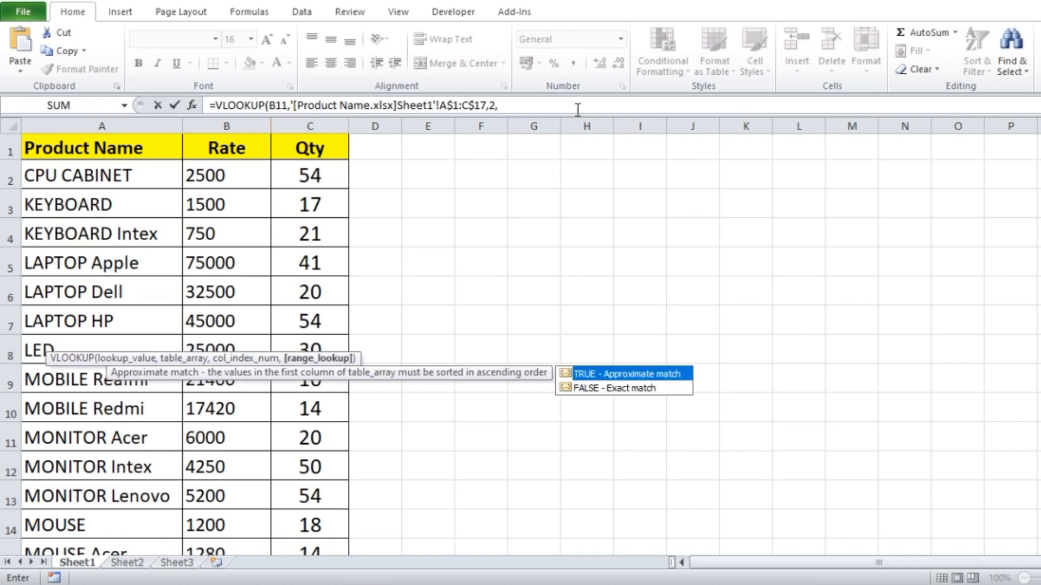
{"action": "type", "text": "0"}
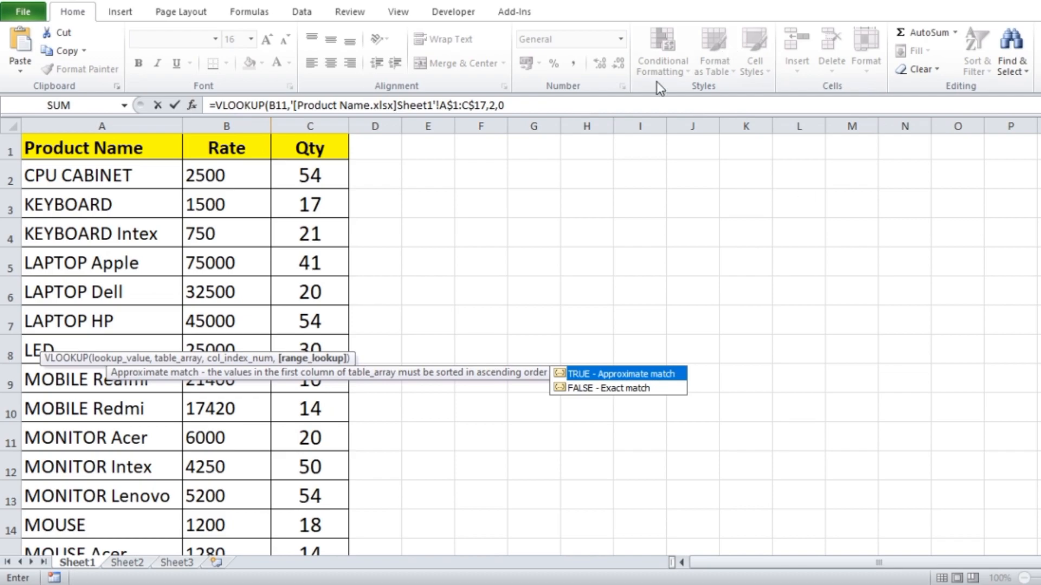
{"action": "left_click", "coordinate": [517, 107]}
{"action": "type", "text": ")"}
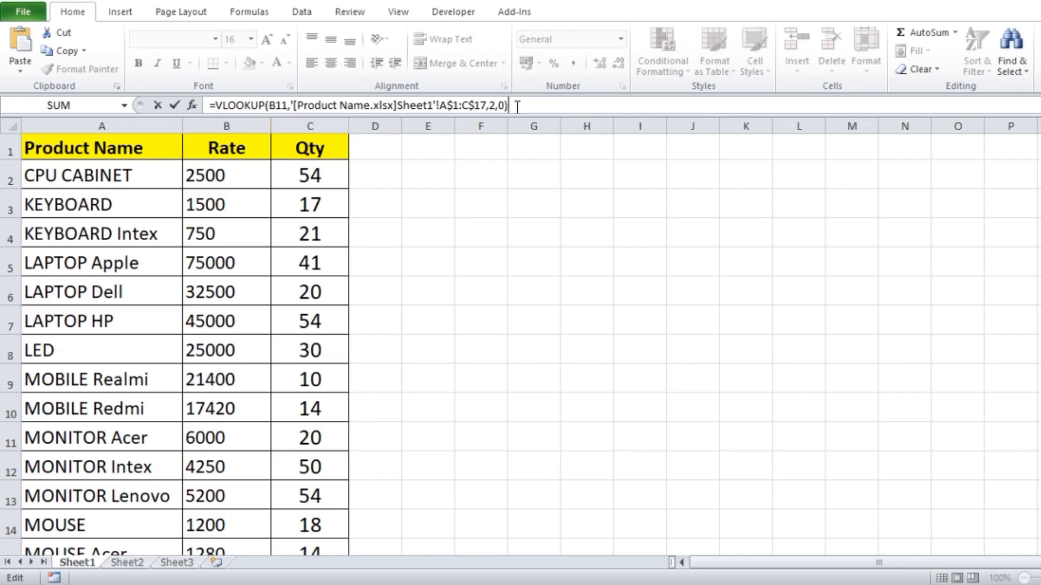
{"action": "key", "text": "Escape"}
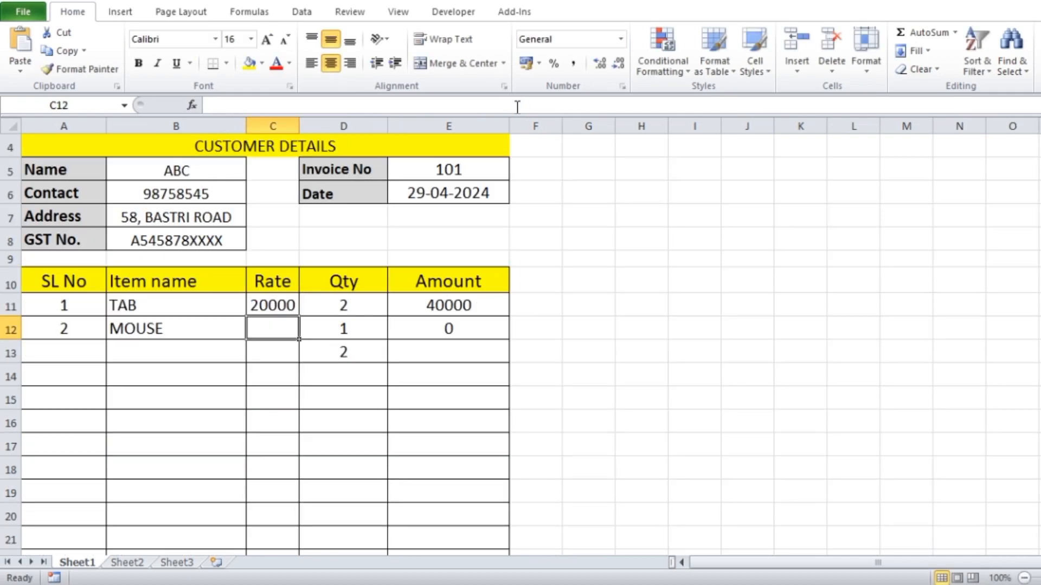
- Change the first item name in B11 to mouse to test the rate lookup in C11
{"action": "left_click", "coordinate": [242, 304]}
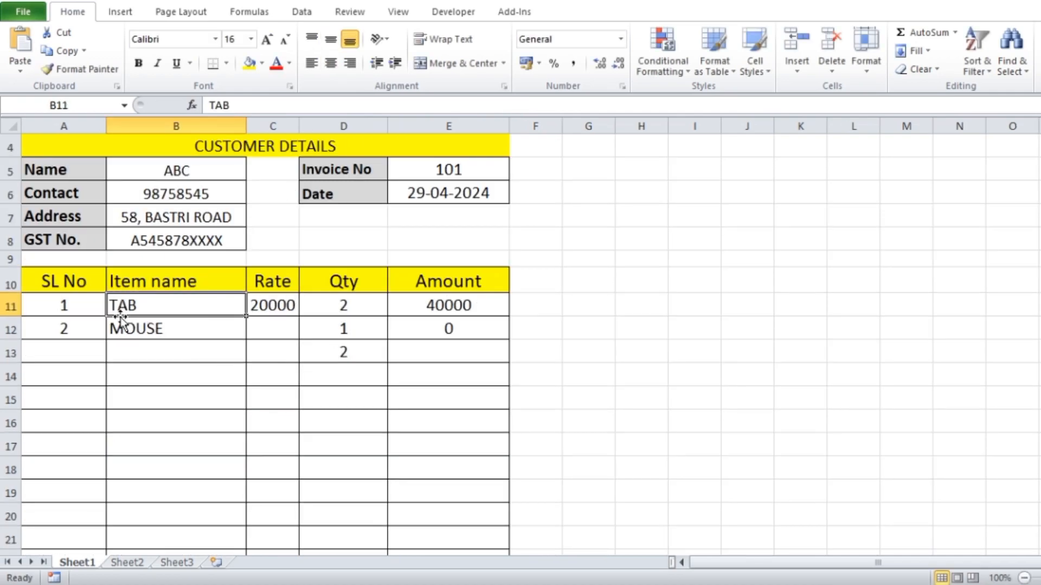
{"action": "left_click", "coordinate": [277, 305]}
{"action": "left_click", "coordinate": [174, 310]}
{"action": "type", "text": "mouse"}
{"action": "key", "text": "Tab"}
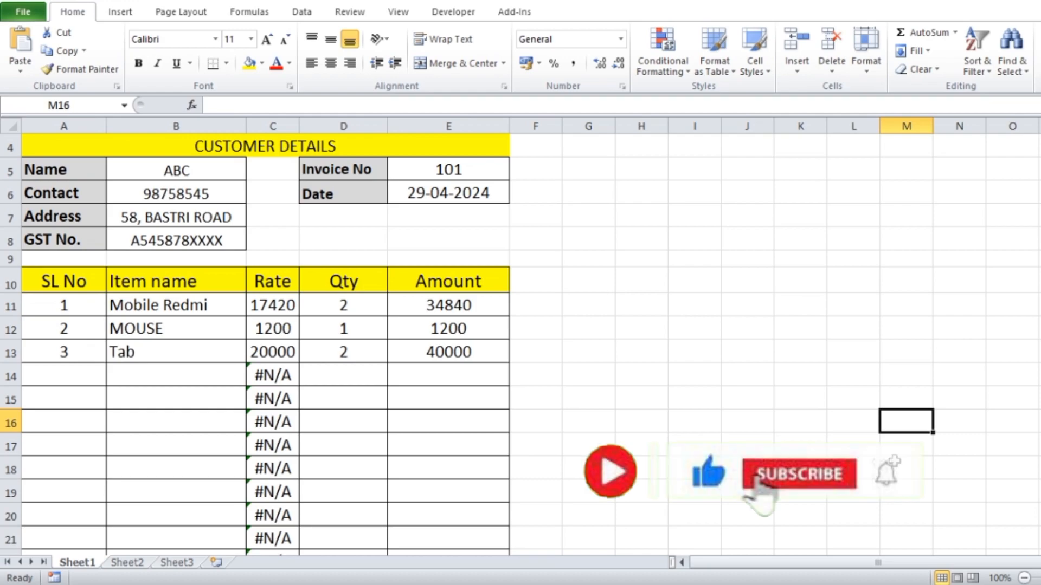
{"action": "scroll", "coordinate": [521, 336], "scroll_direction": "up", "scroll_amount": 1}
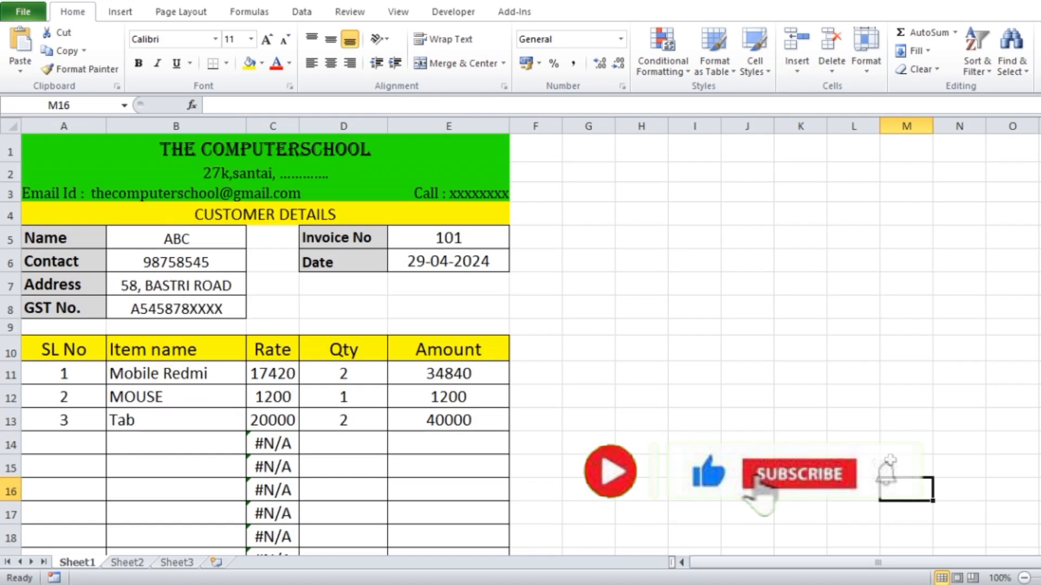